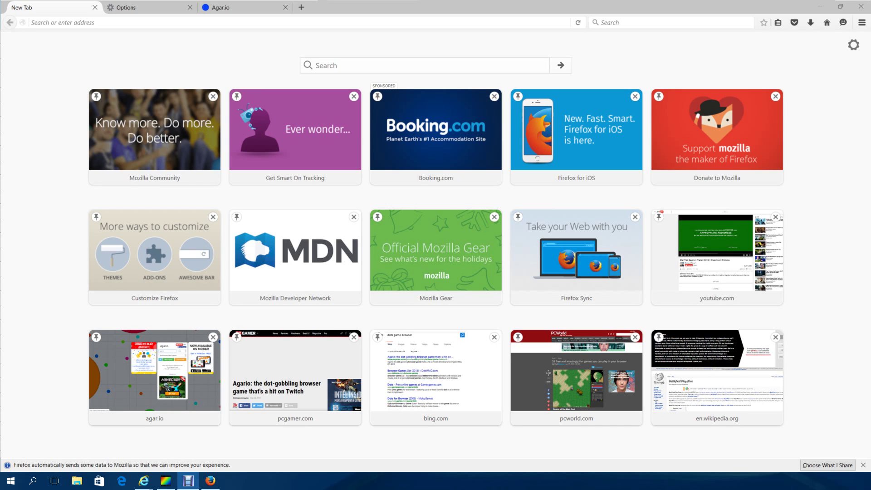
- Start a new Agar.io game as a guest, play a round, then close the Agar.io tab
click(143, 480)
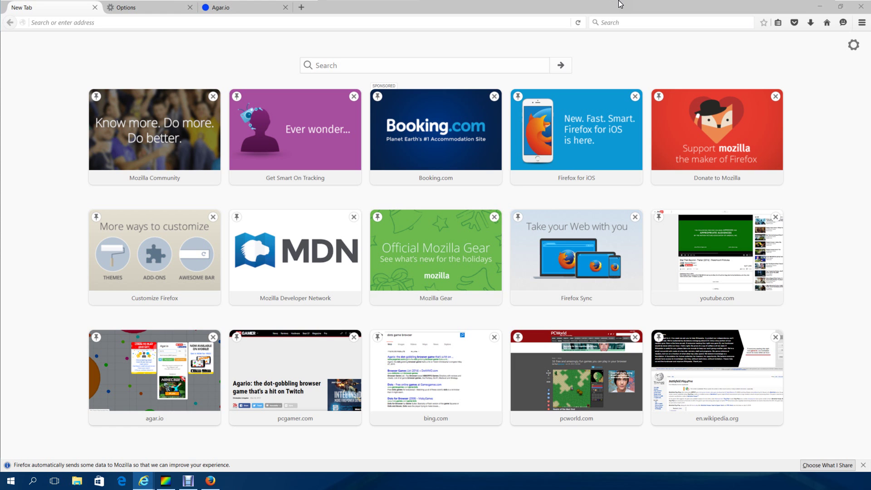
click(236, 6)
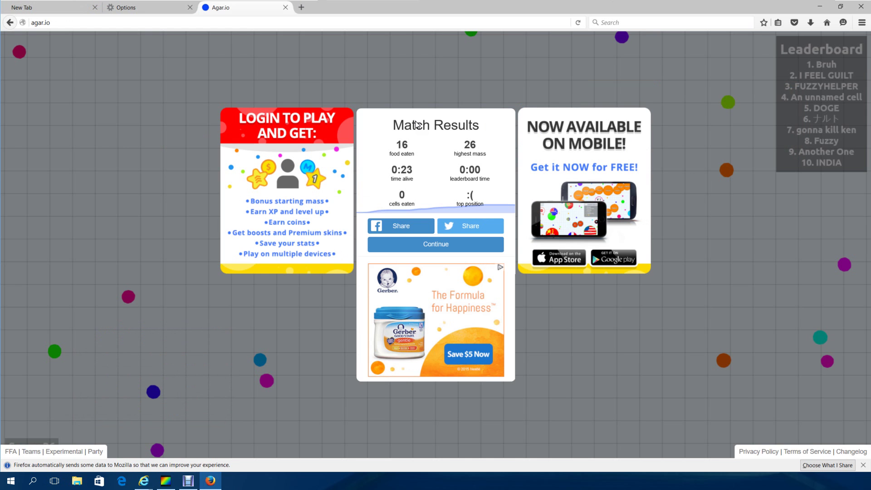
click(421, 249)
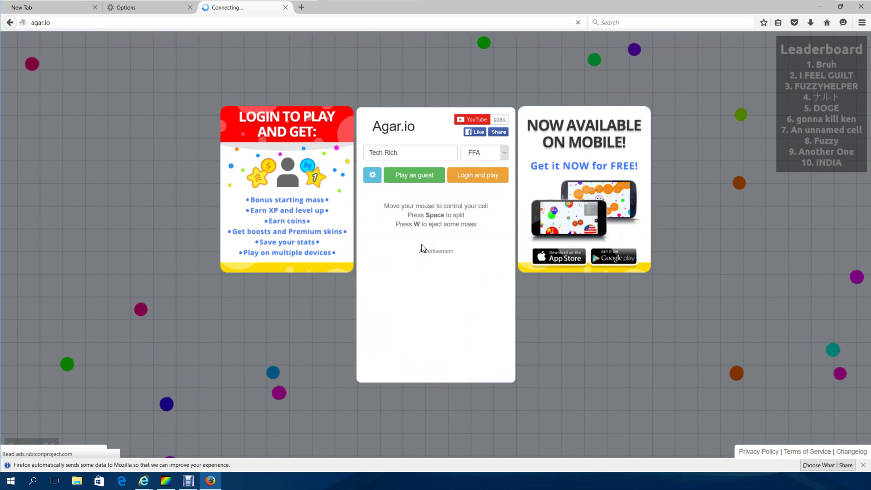
click(424, 178)
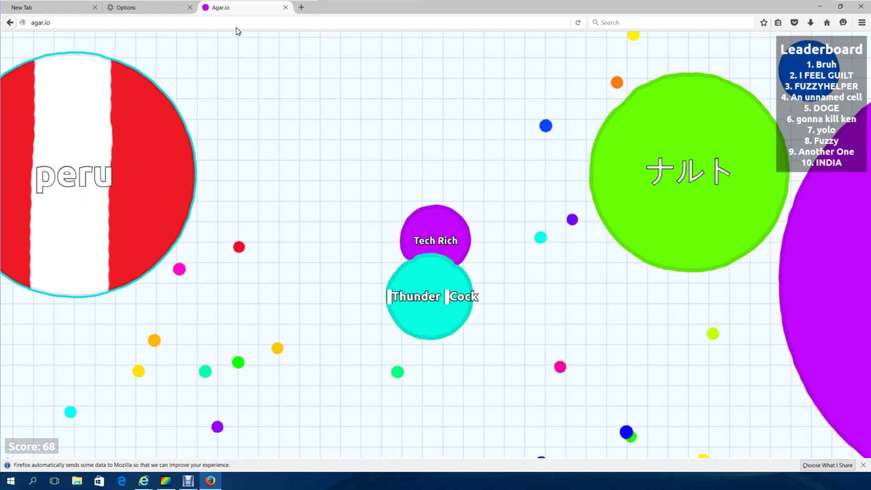
click(285, 7)
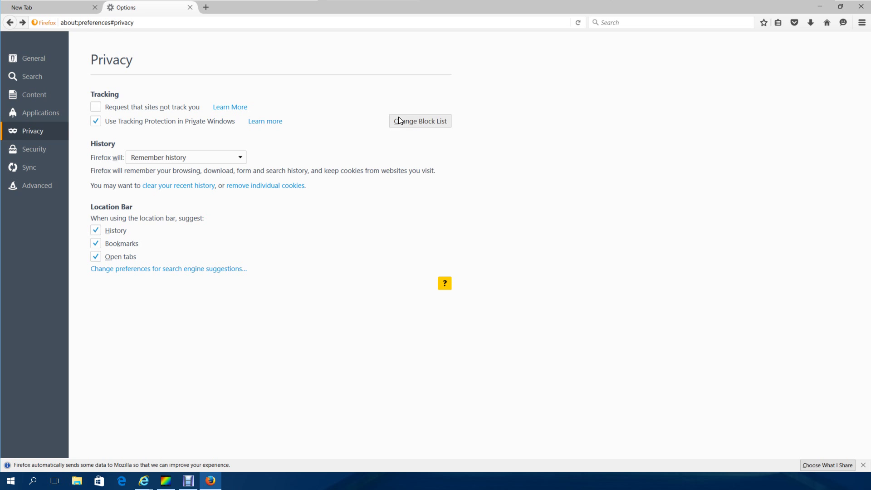
- Open the Block Lists dialog and compare Disconnect.me basic versus strict protection
click(417, 122)
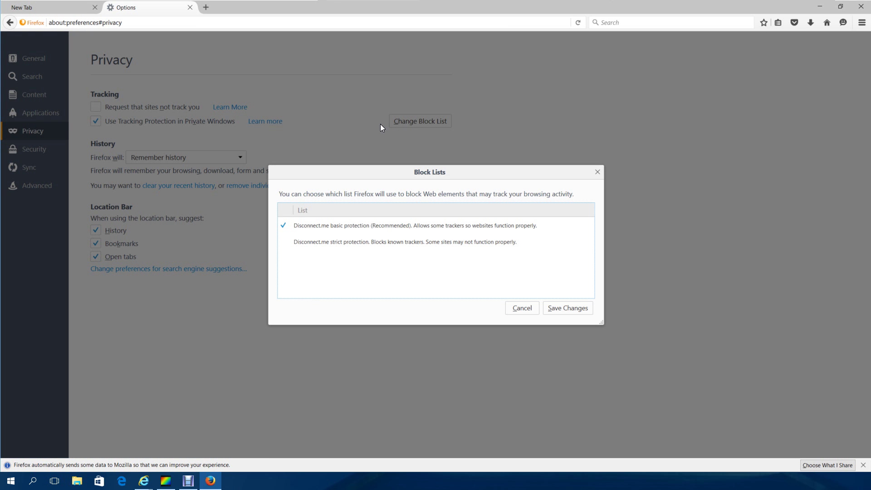
click(288, 225)
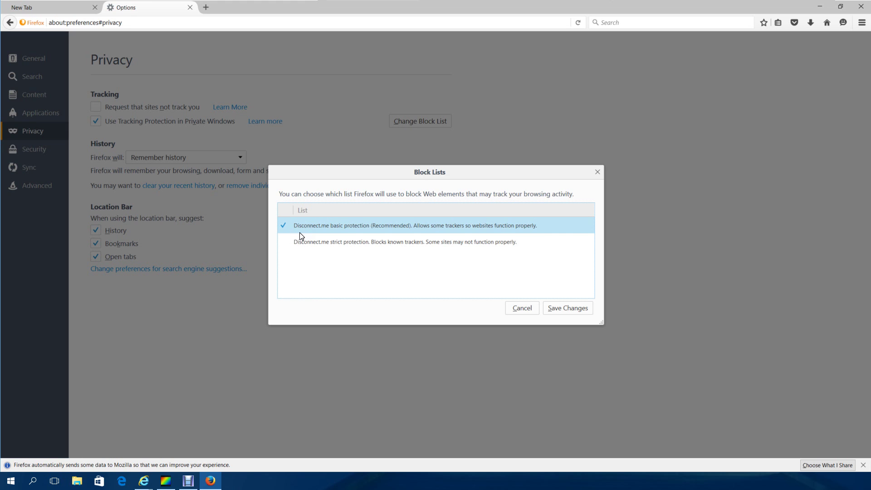
click(295, 242)
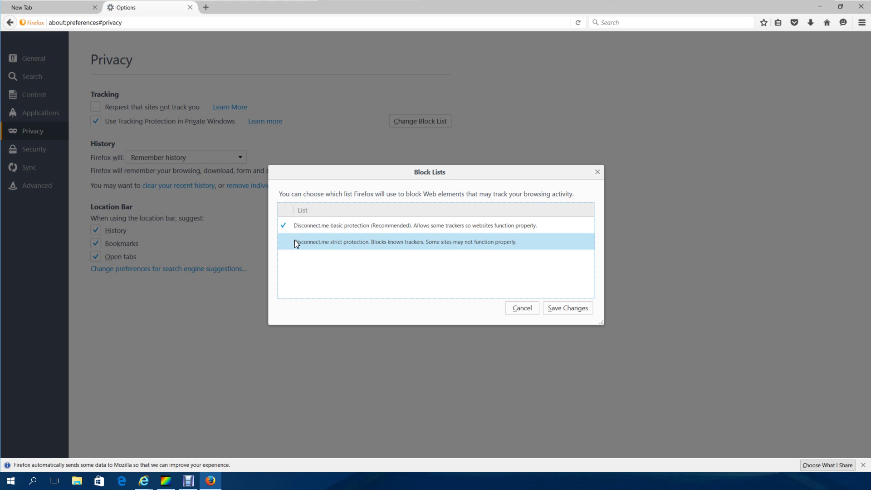
- Close the Block Lists dialog unchanged, keeping basic protection, and focus the toolbar Search box
click(597, 172)
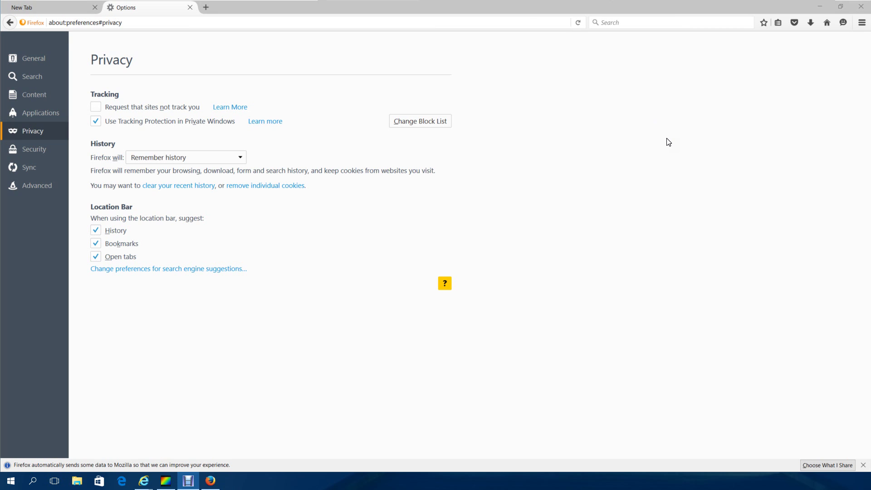
click(657, 22)
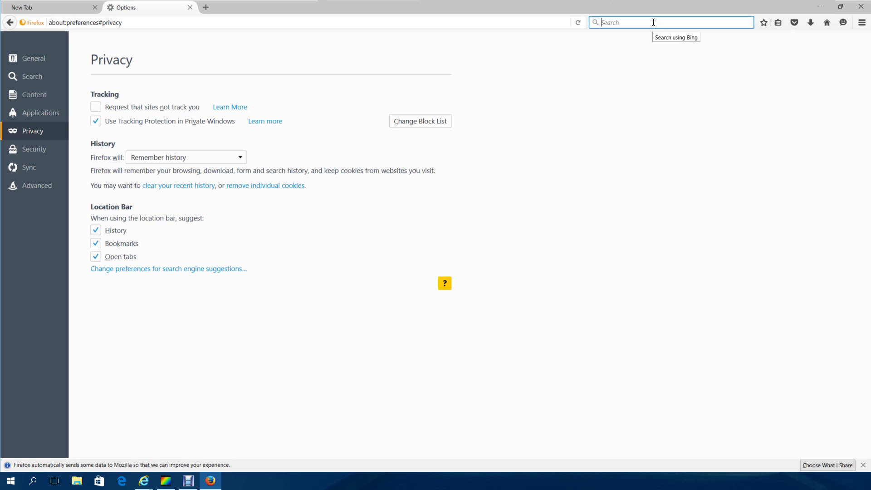
- Enter 'kid rock' in the Search box to preview Bing suggestions, then select the address bar
text(kid rock)
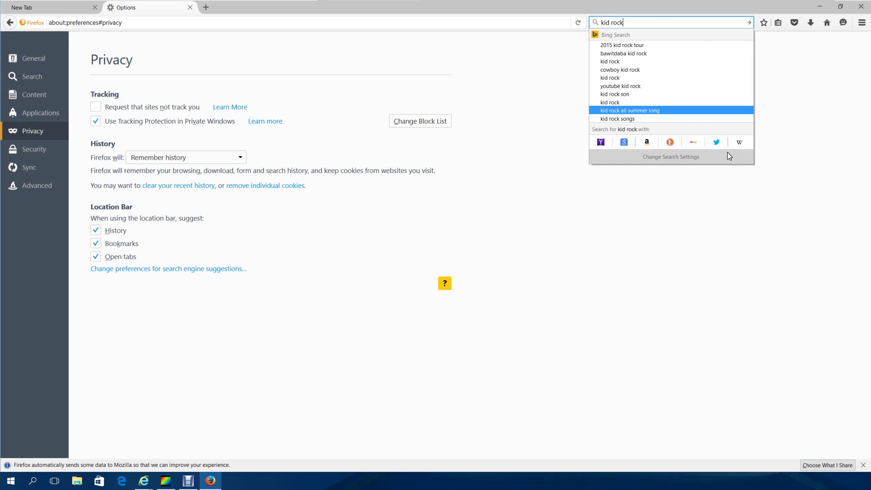
click(328, 22)
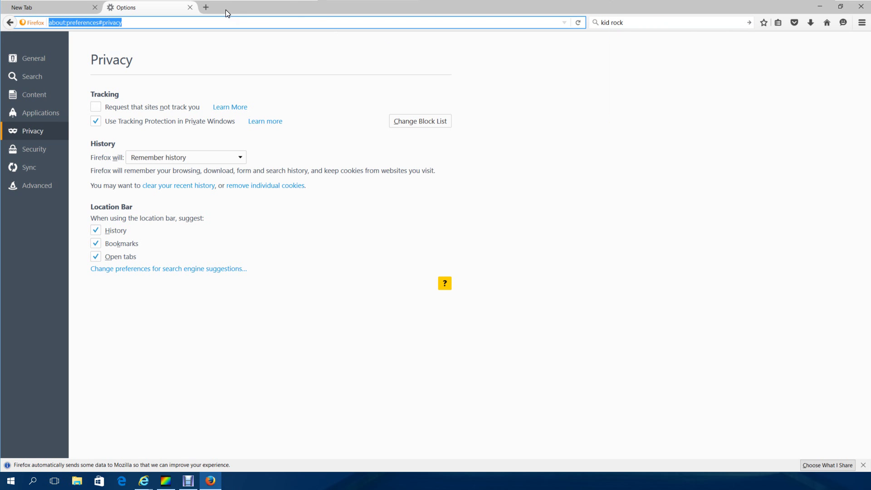
- In a new tab, search 'kid rock' on Bing from the address bar, enabling search suggestions
click(206, 8)
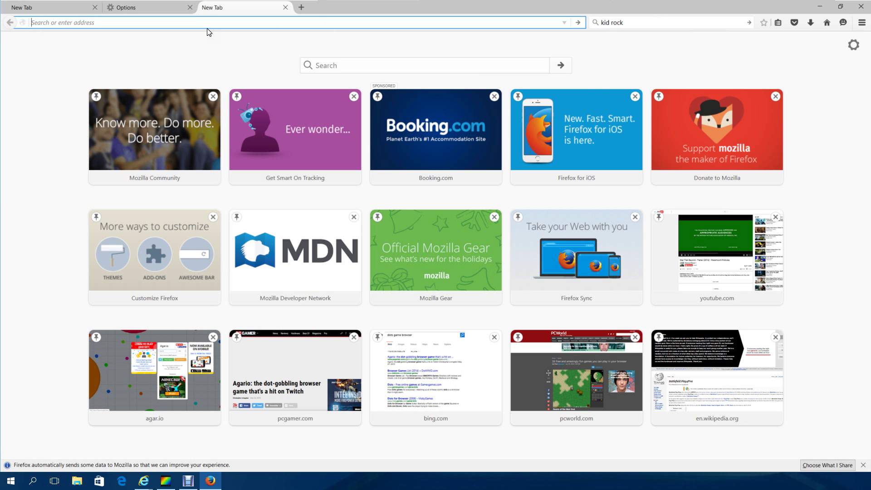
text(kid r)
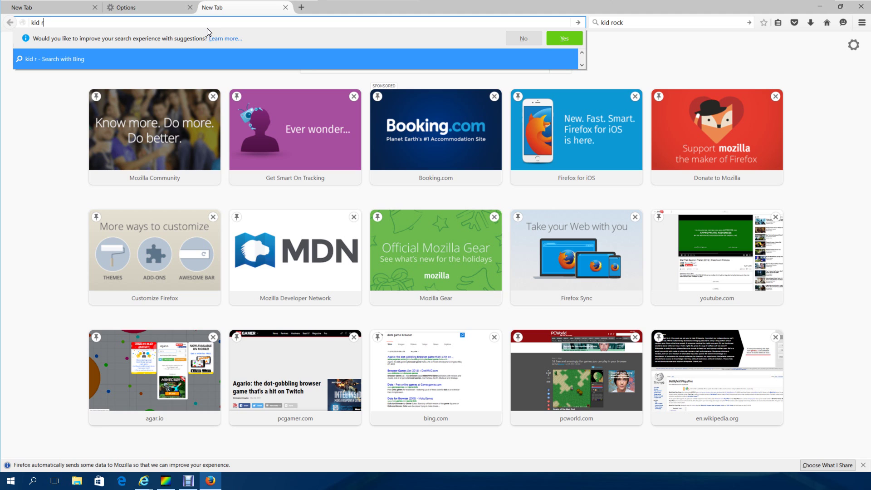
text(ock)
click(559, 37)
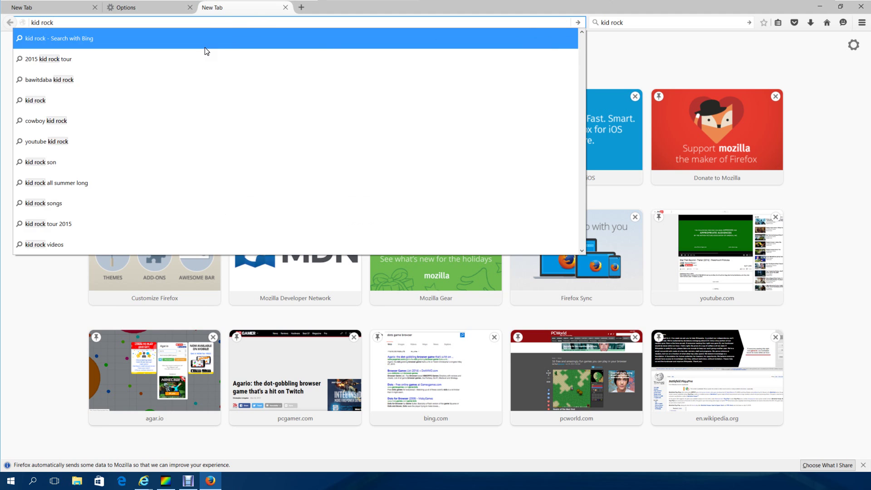
click(170, 38)
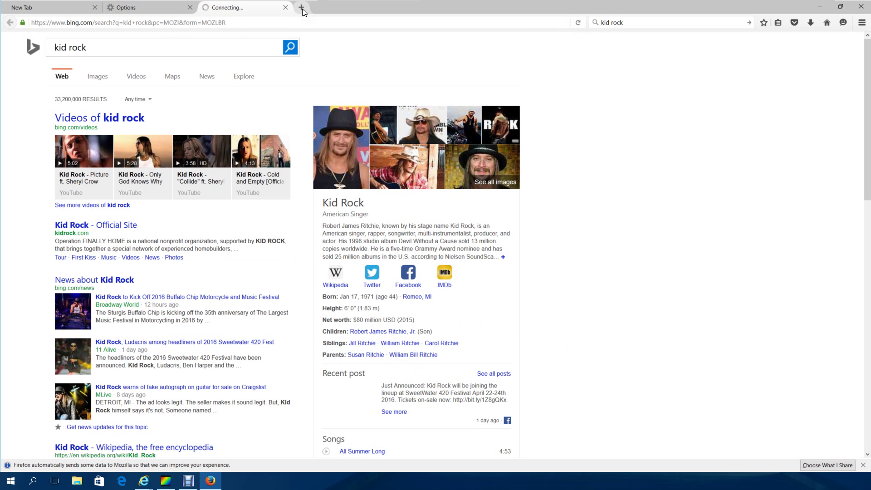
click(301, 7)
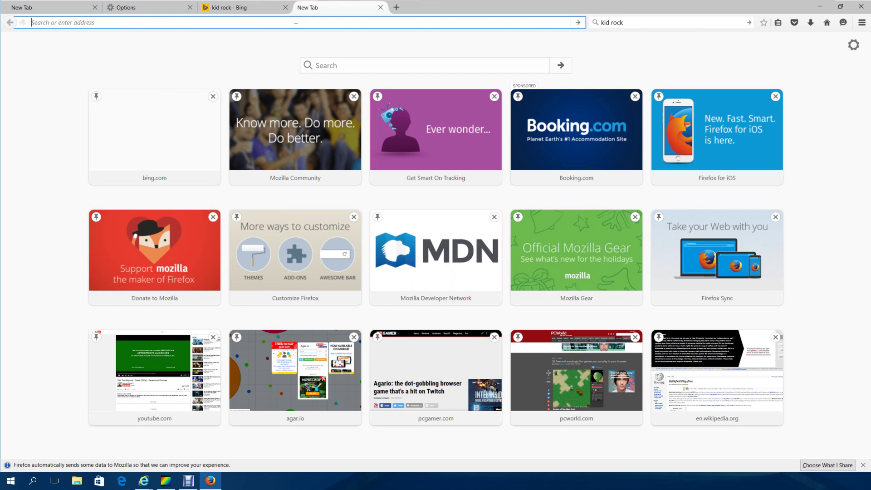
- Search 'google' on Bing, open Google from the results, and search Google for 'kid rock'
text(google)
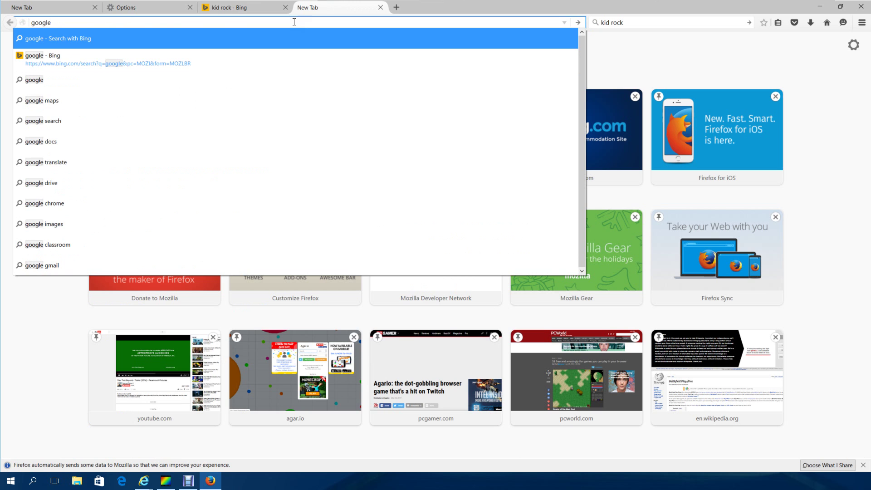
key(Return)
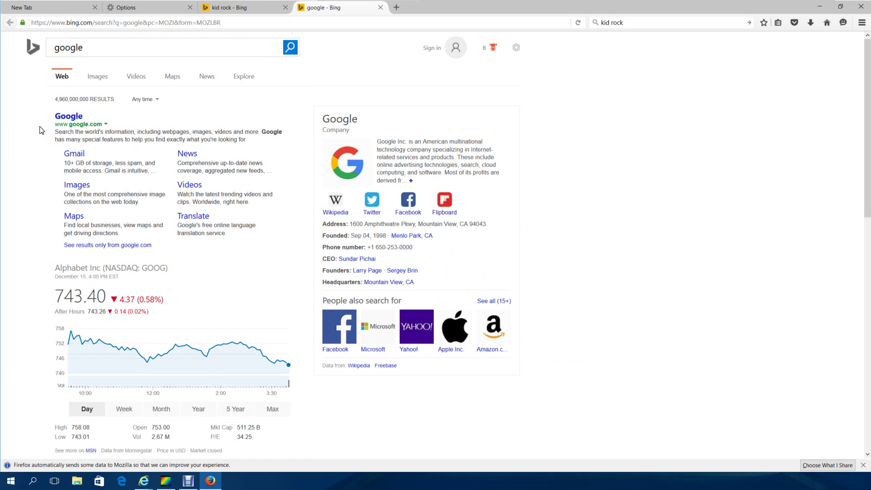
click(69, 116)
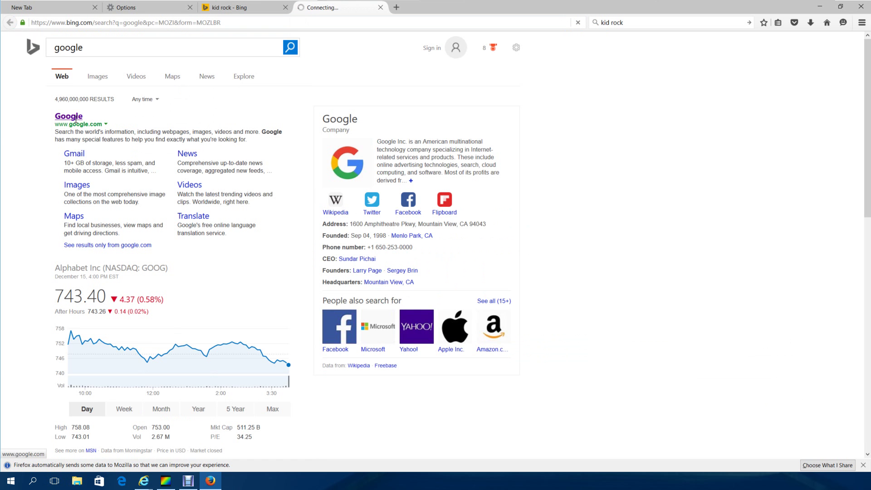
text(k)
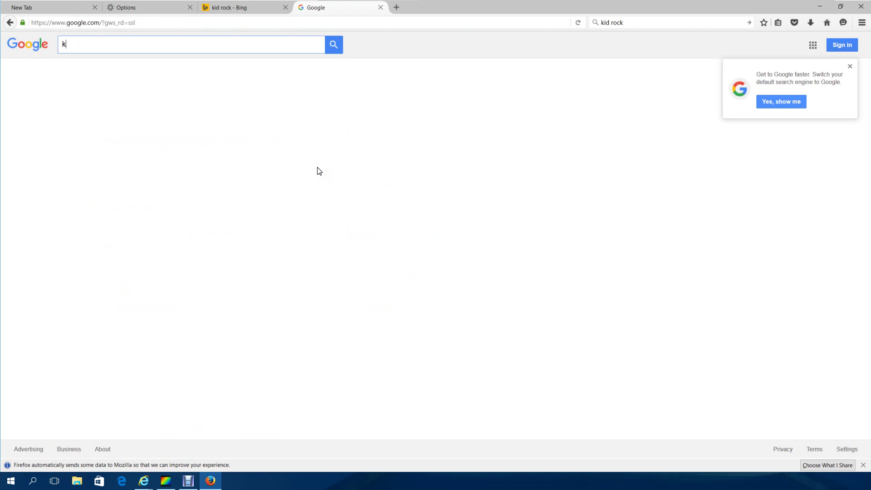
text(id rock)
key(Return)
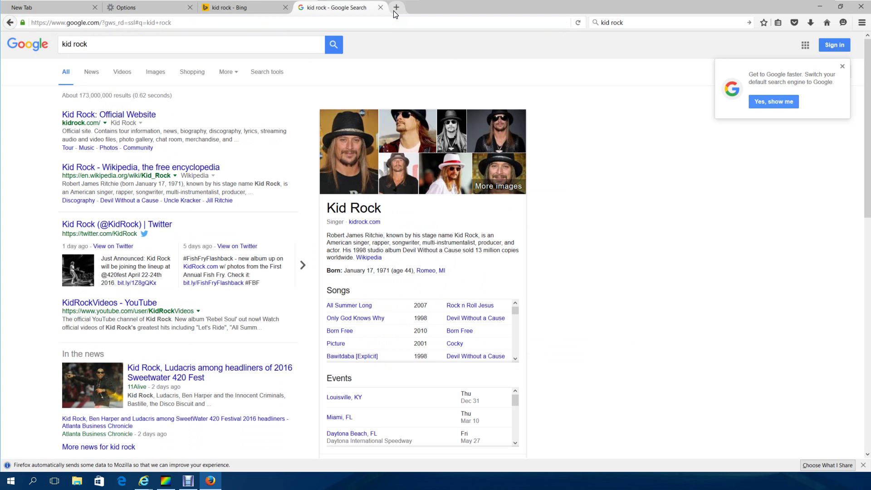
- Paste 'kid rock' in a new tab, switch to the open Bing tab, then the Google results tab
key(ctrl+t)
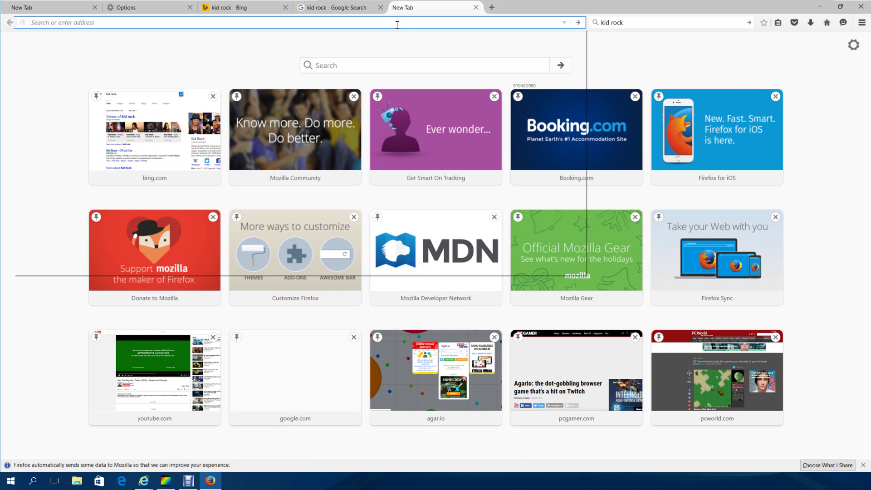
text(kid rock)
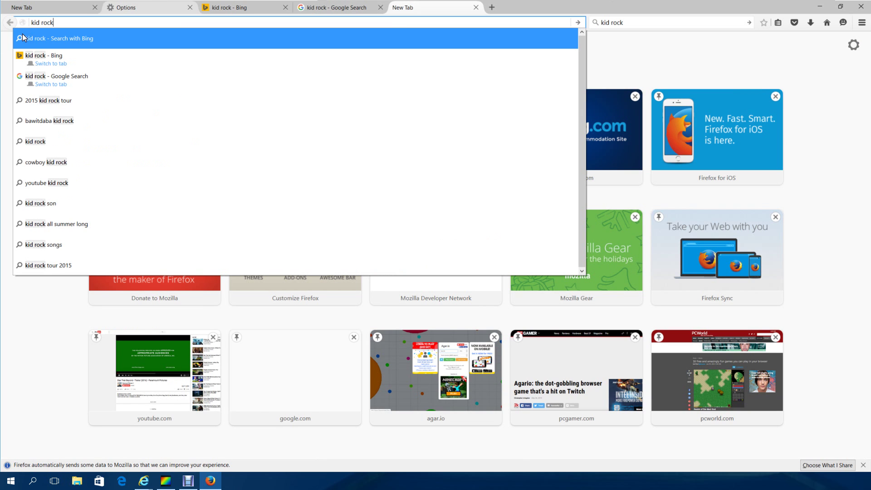
click(48, 63)
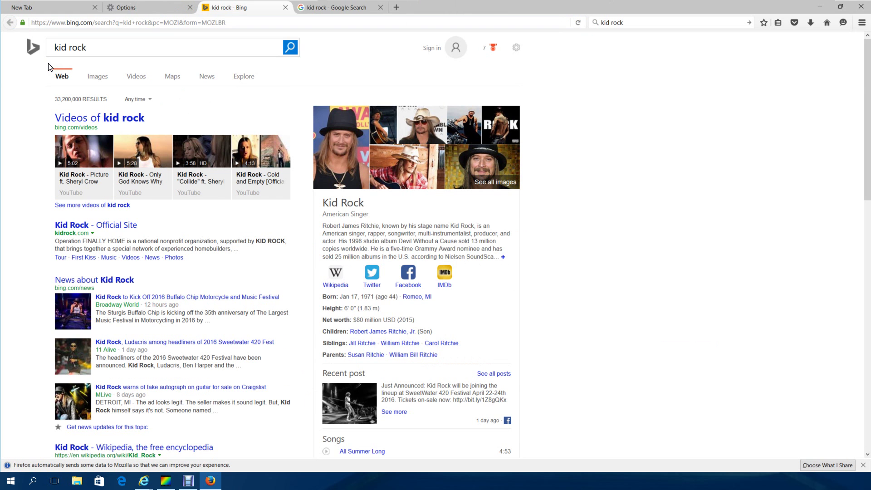
click(362, 8)
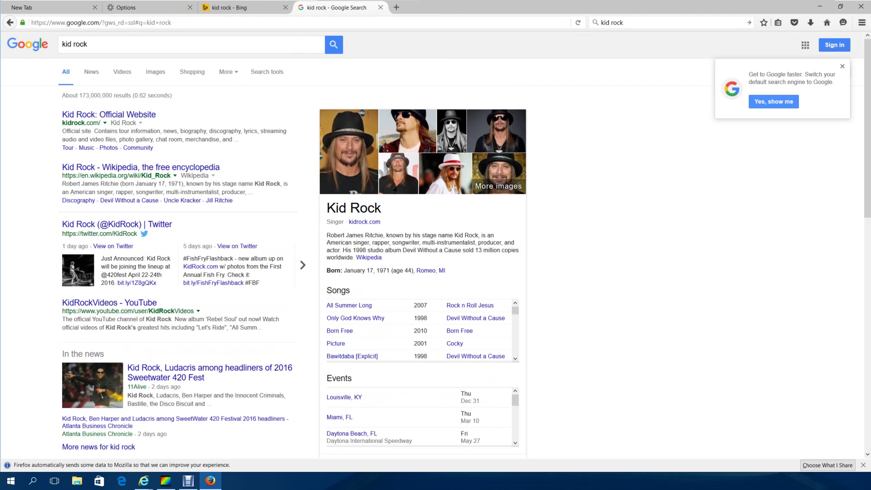
click(144, 480)
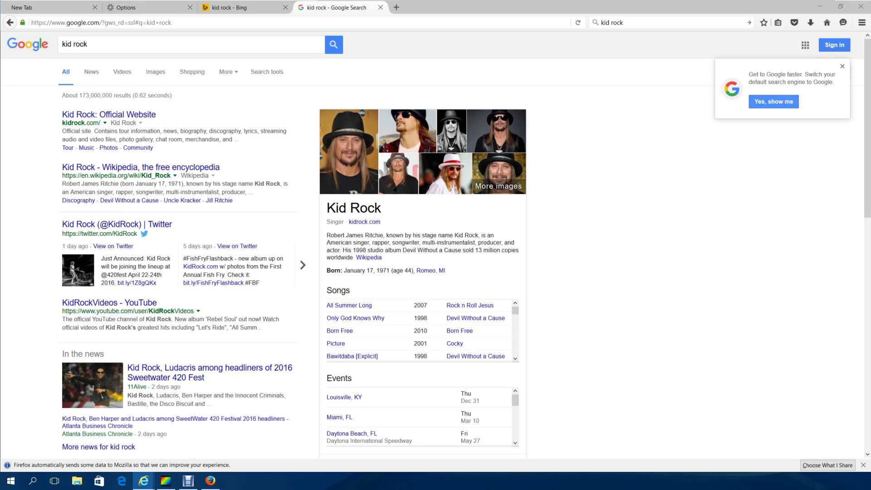
- On the Options tab's Privacy page, view the tracking block lists and close them unchanged
click(118, 8)
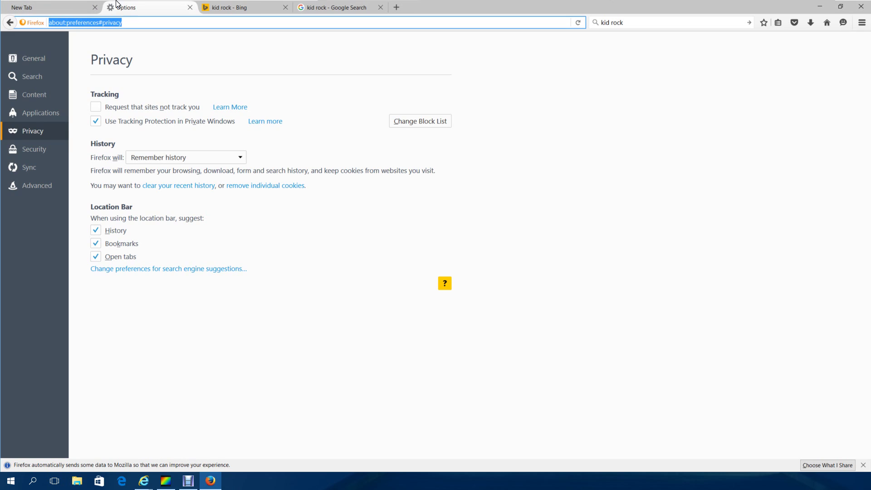
click(412, 120)
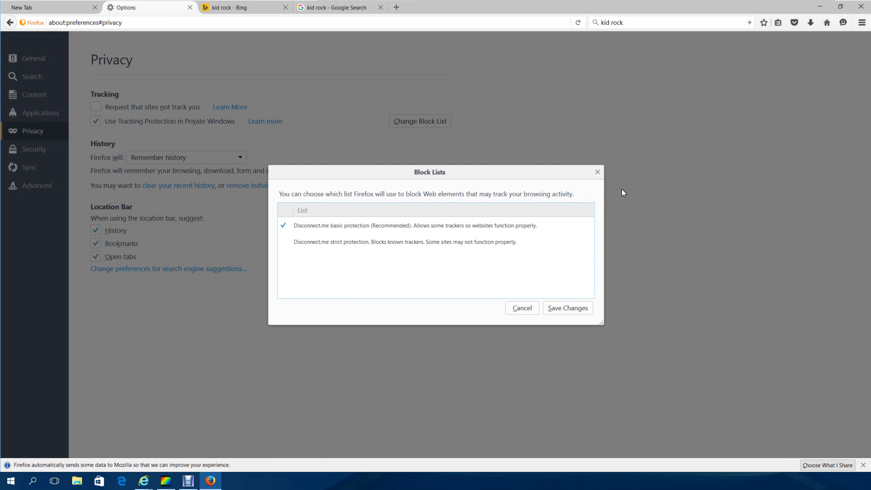
click(597, 172)
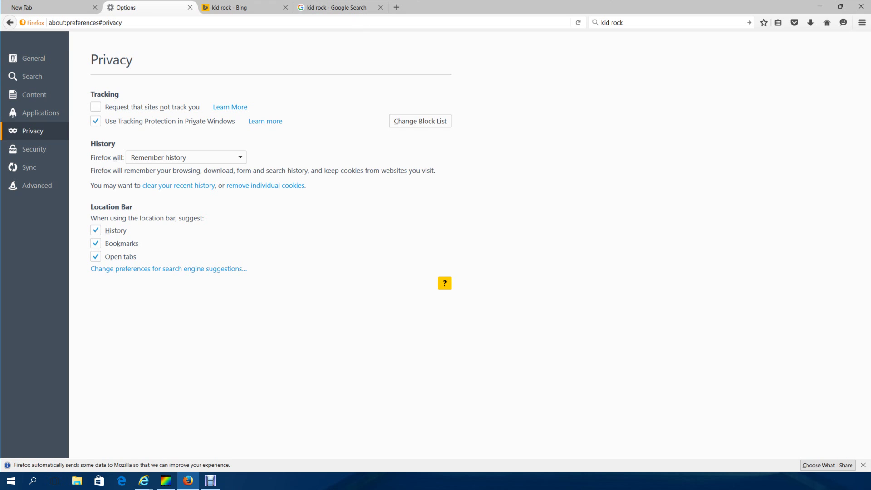
key(alt+Tab)
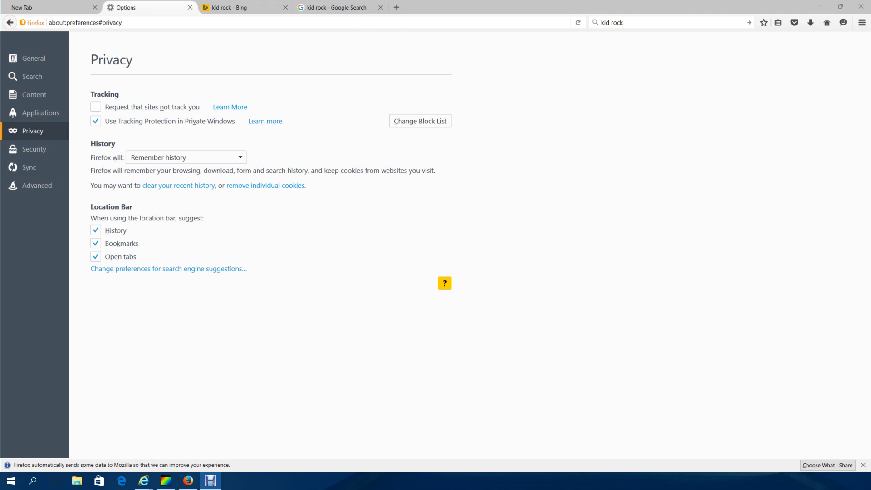
key(alt+Tab)
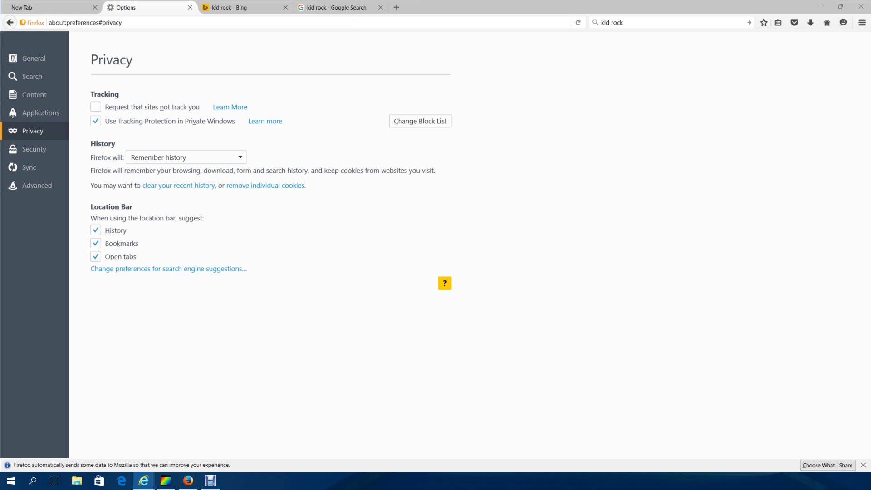